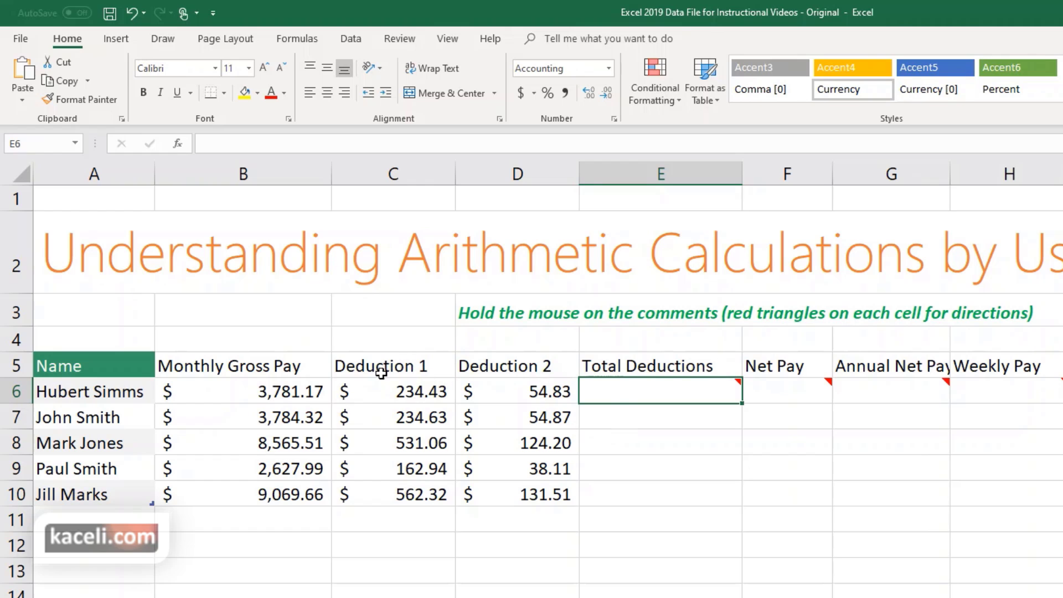
Review the Total Deductions, Net Pay and Weekly Pay headings and their notes
{"action": "left_click", "coordinate": [642, 365]}
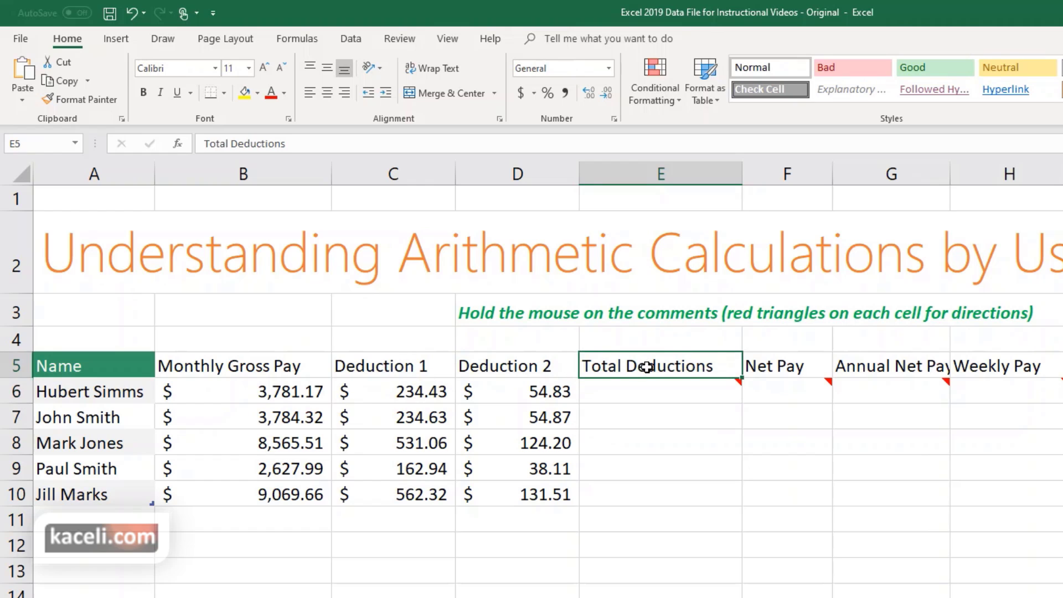
{"action": "left_click", "coordinate": [811, 370]}
{"action": "mouse_move", "coordinate": [788, 390]}
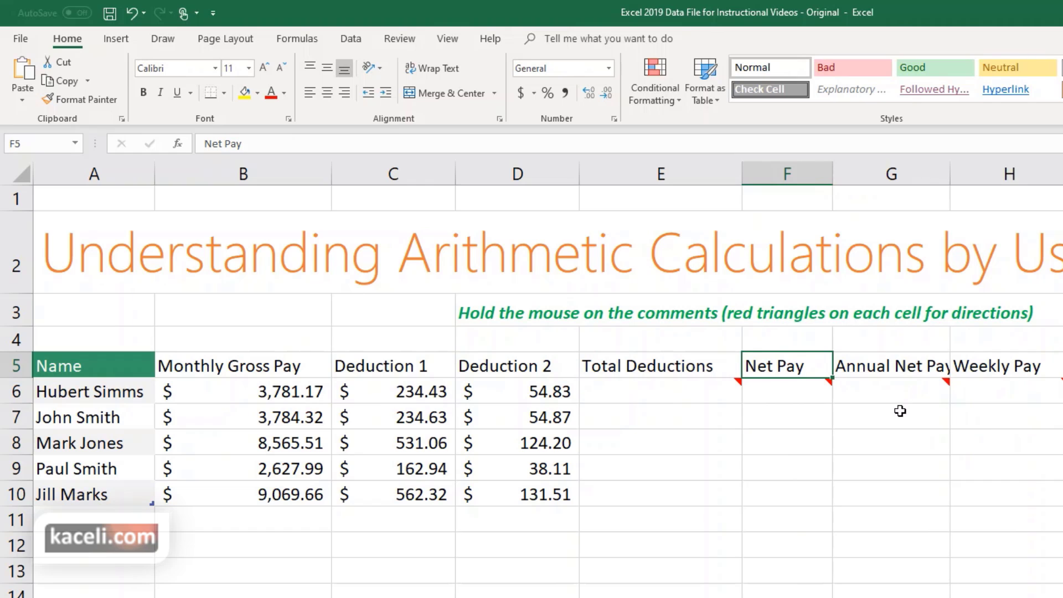
{"action": "left_click", "coordinate": [1005, 392]}
Enter =SUM(C6:D6) in E6 and fill it down to E10
{"action": "left_click", "coordinate": [708, 394]}
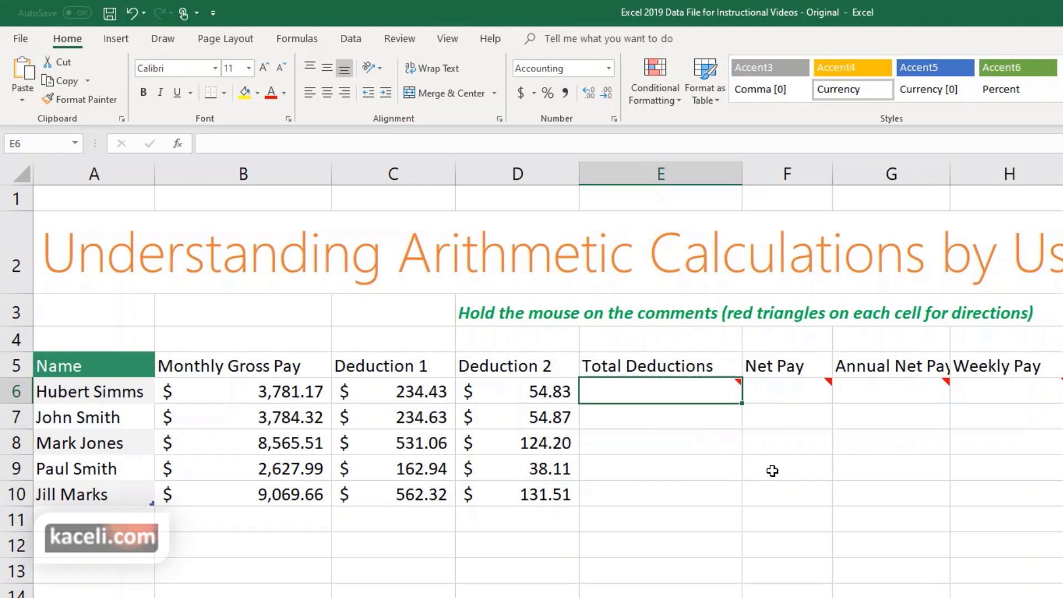
{"action": "type", "text": "="}
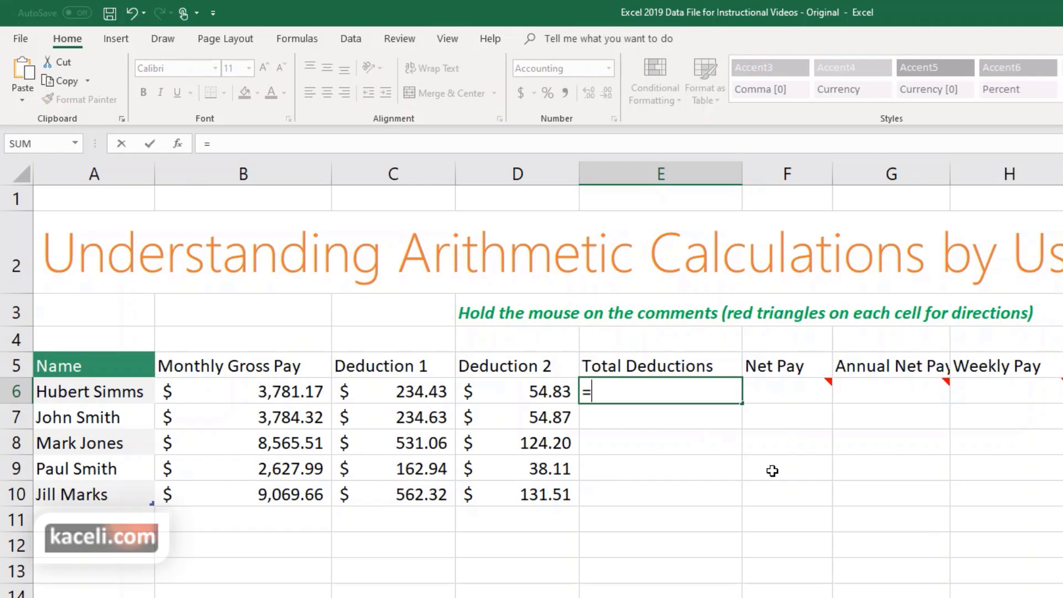
{"action": "type", "text": "sum"}
{"action": "key", "text": "Tab"}
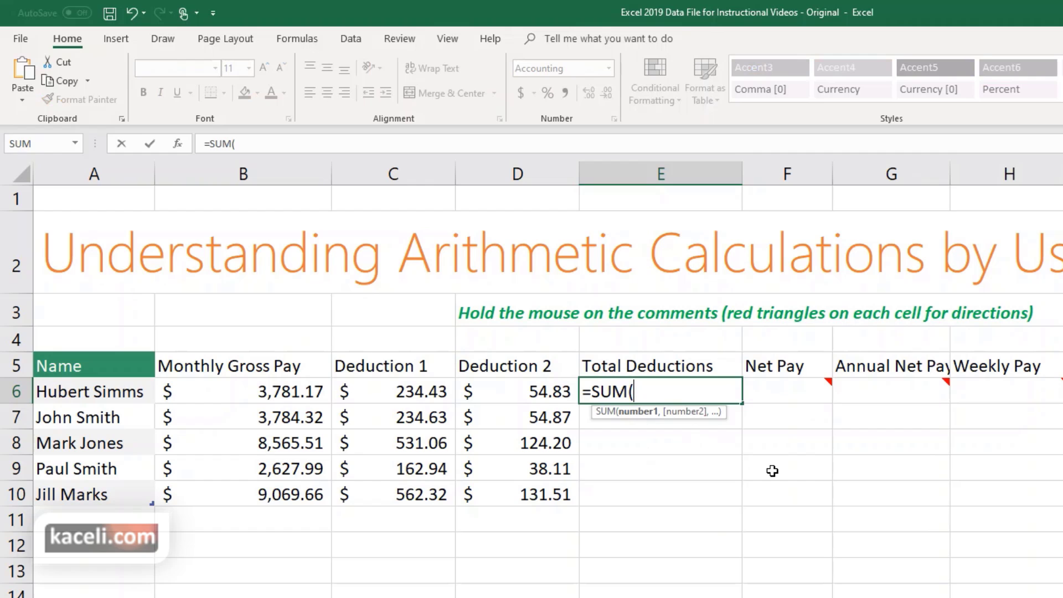
{"action": "left_click_drag", "start_coordinate": [415, 391], "coordinate": [495, 392]}
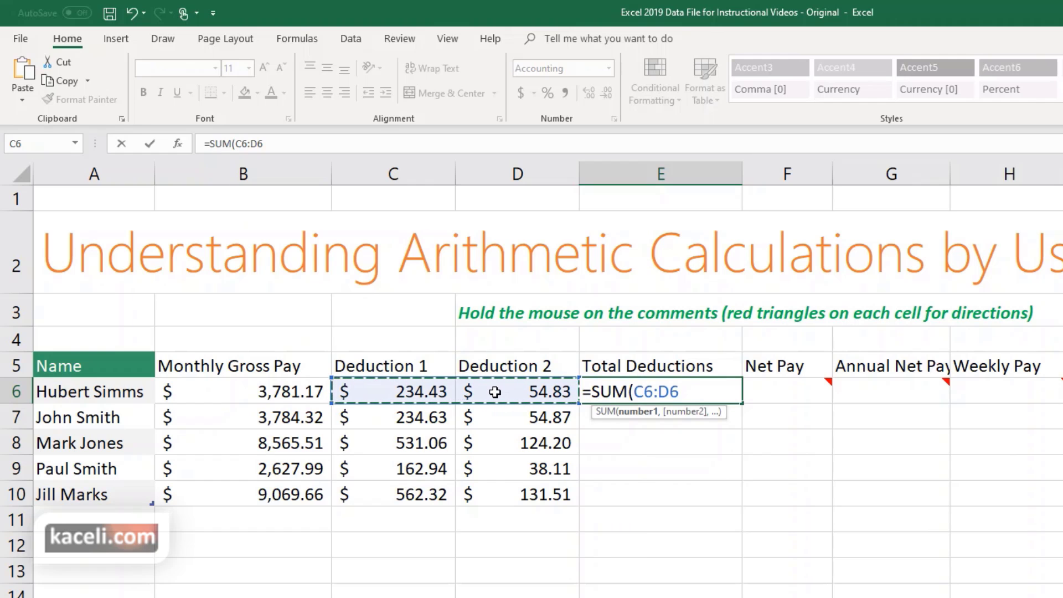
{"action": "key", "text": "ctrl+Return"}
{"action": "left_click_drag", "start_coordinate": [742, 403], "coordinate": [745, 496]}
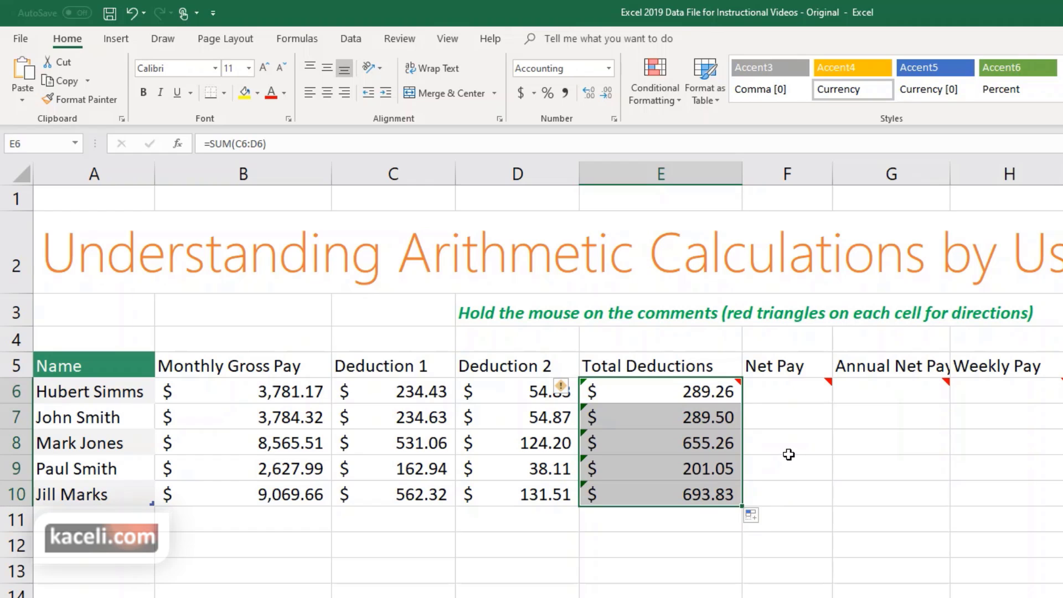
{"action": "left_click", "coordinate": [773, 390]}
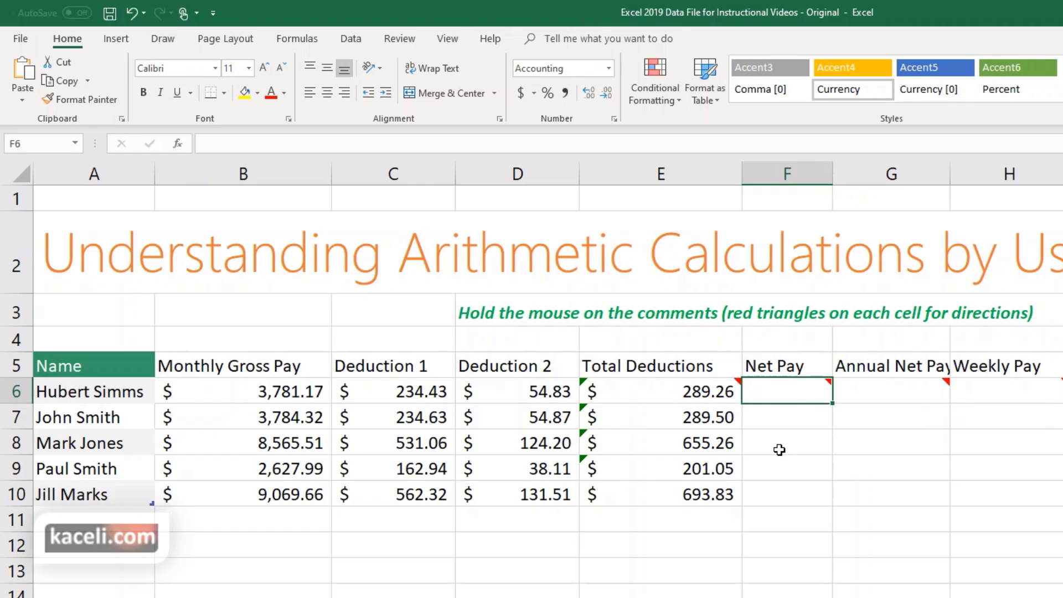
Read F6's comment, then begin its Net Pay formula with an equals sign
{"action": "mouse_move", "coordinate": [761, 383]}
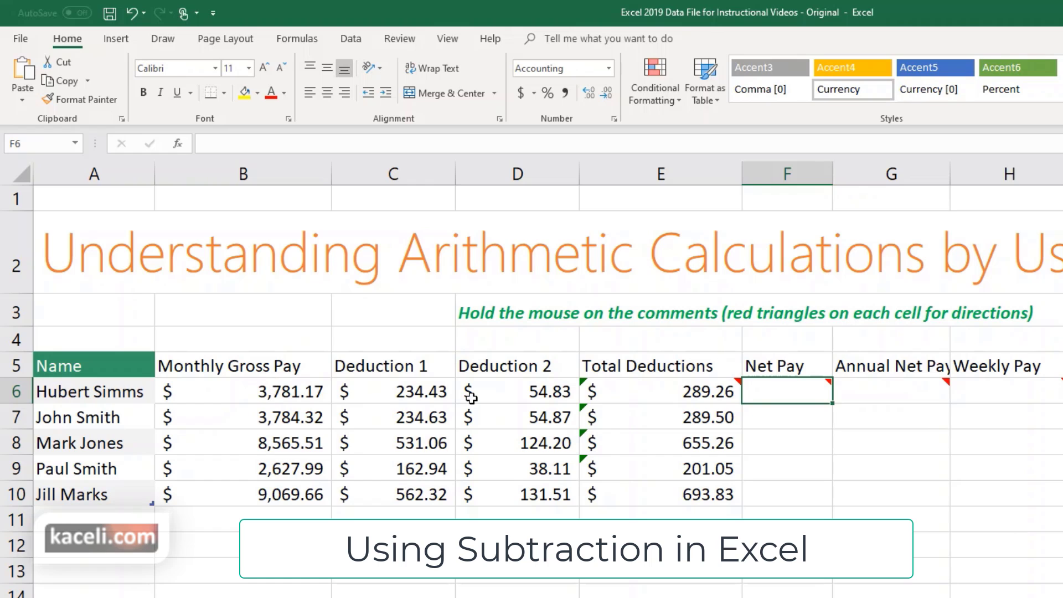
{"action": "mouse_move", "coordinate": [809, 390]}
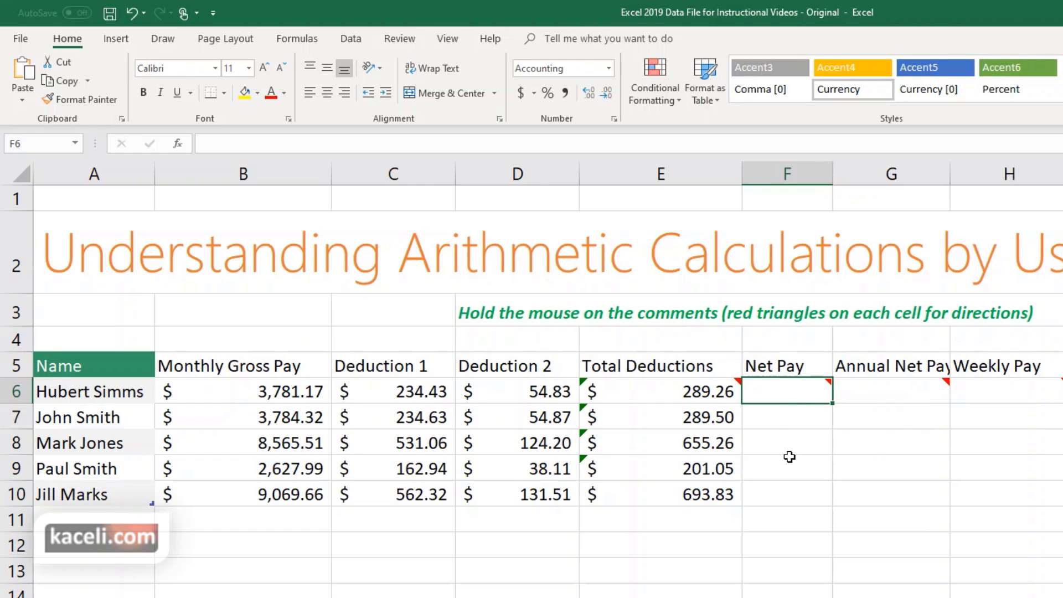
{"action": "type", "text": "="}
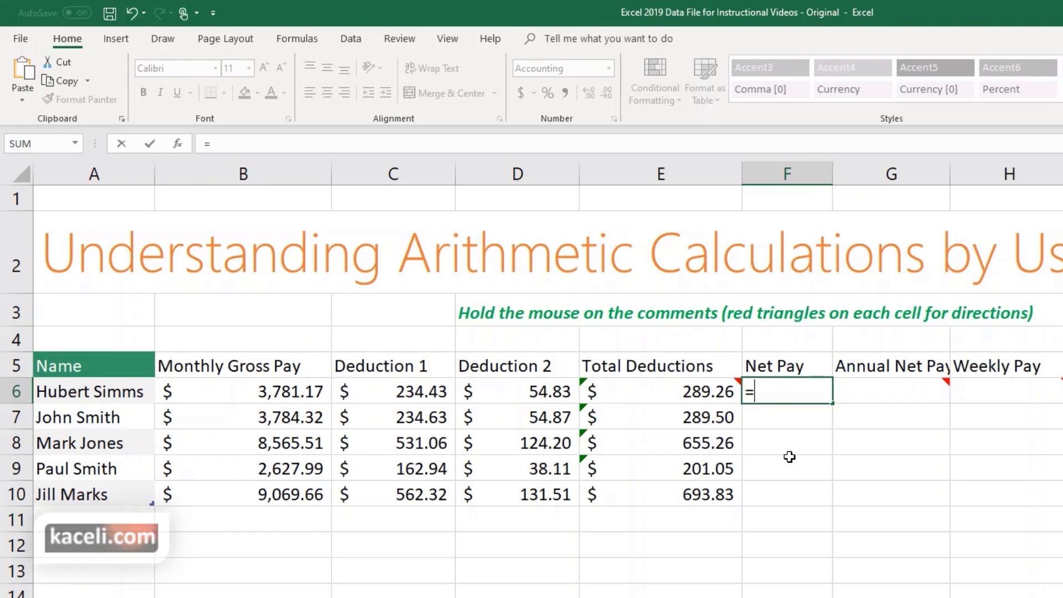
Complete F6 as =B6-E6 for 3,491.91 Net Pay and resize column F
{"action": "left_click", "coordinate": [301, 393]}
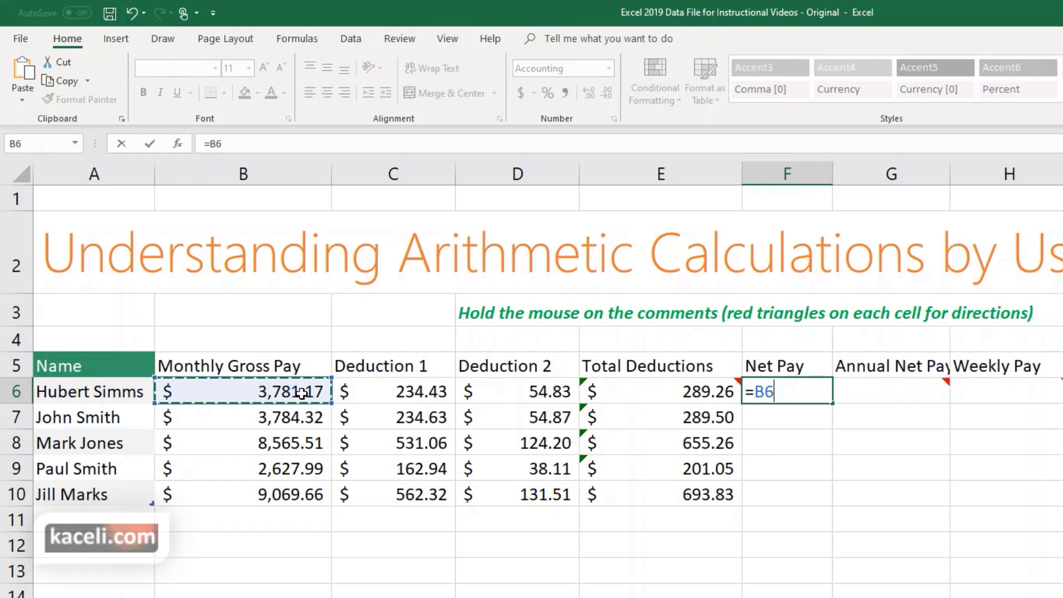
{"action": "type", "text": "-"}
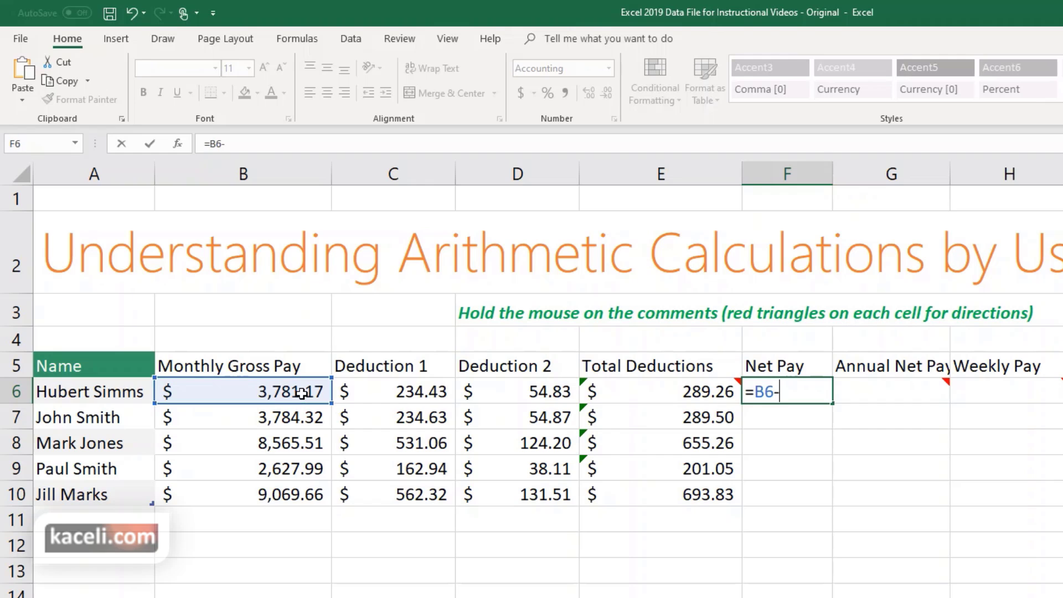
{"action": "left_click", "coordinate": [645, 393]}
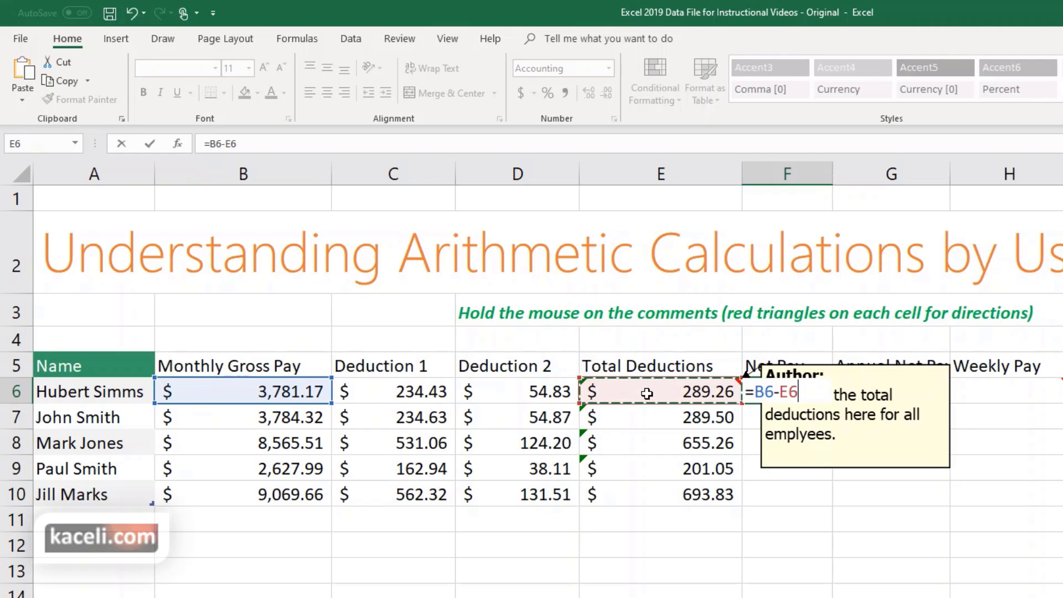
{"action": "key", "text": "Return"}
{"action": "left_click_drag", "start_coordinate": [832, 174], "coordinate": [858, 183]}
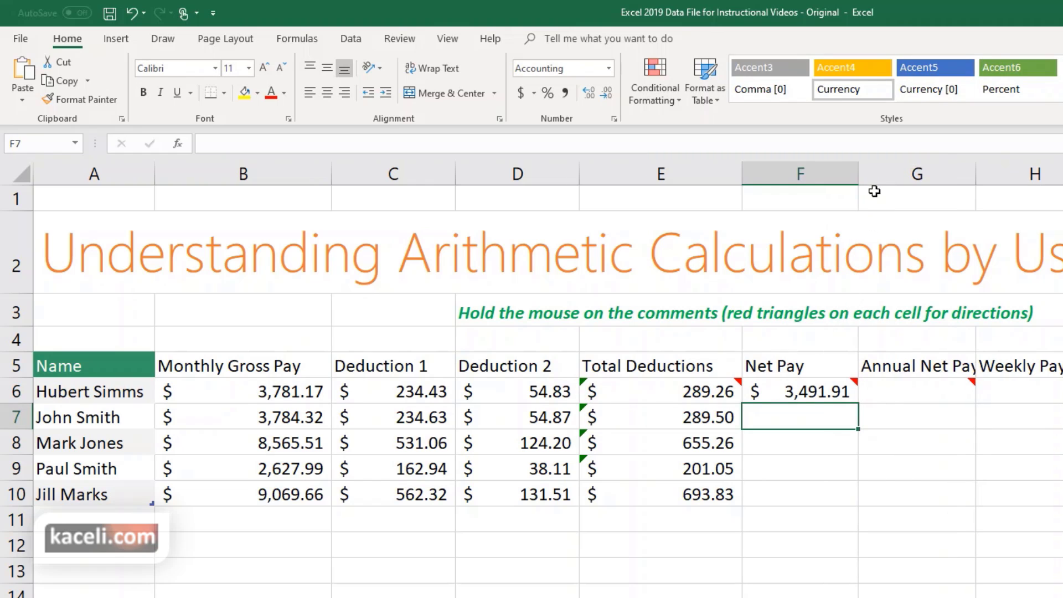
{"action": "left_click_drag", "start_coordinate": [859, 173], "coordinate": [823, 173]}
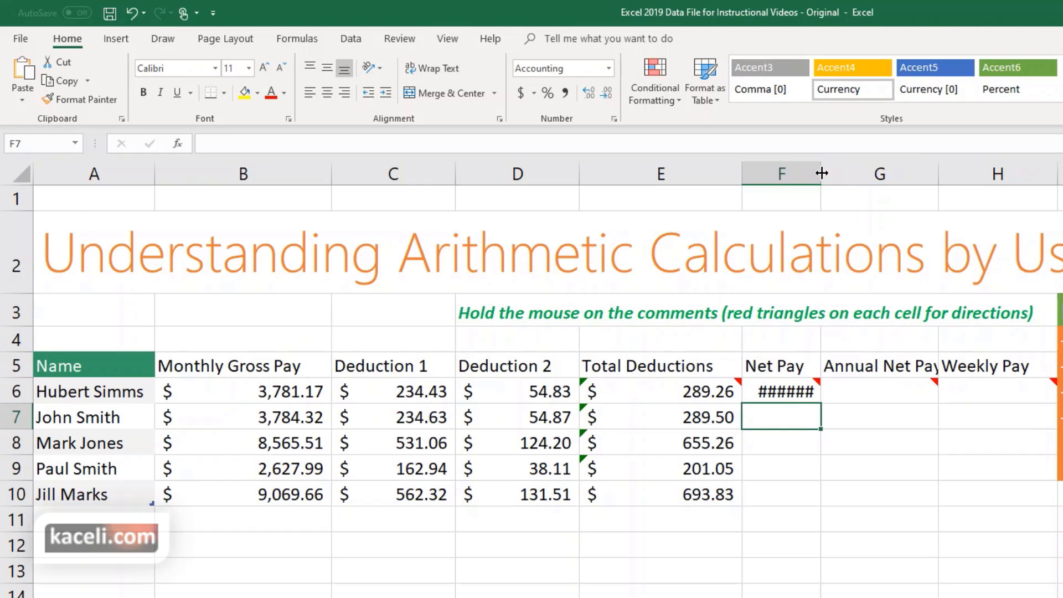
AutoFit column F and copy the =B6-E6 Net Pay formula down to F10
{"action": "double_click", "coordinate": [822, 173]}
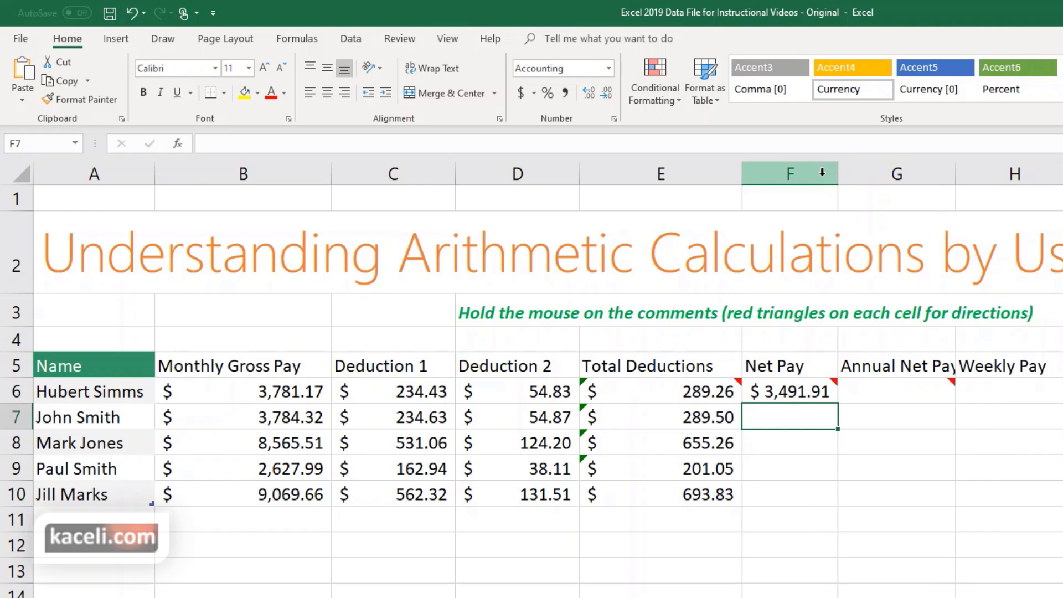
{"action": "left_click", "coordinate": [797, 394]}
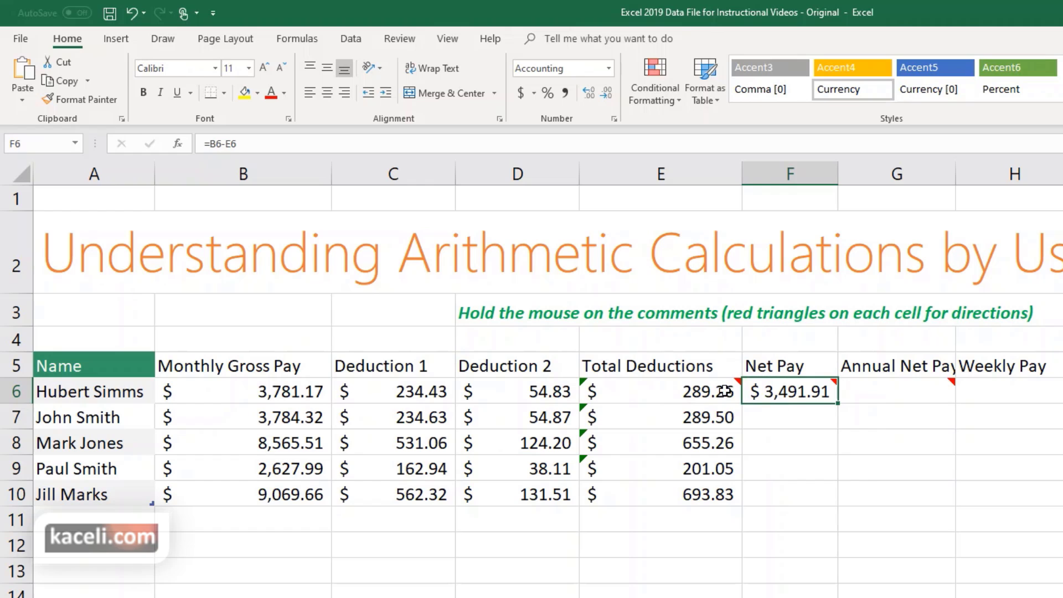
{"action": "mouse_move", "coordinate": [805, 399]}
{"action": "left_click_drag", "start_coordinate": [841, 404], "coordinate": [840, 501]}
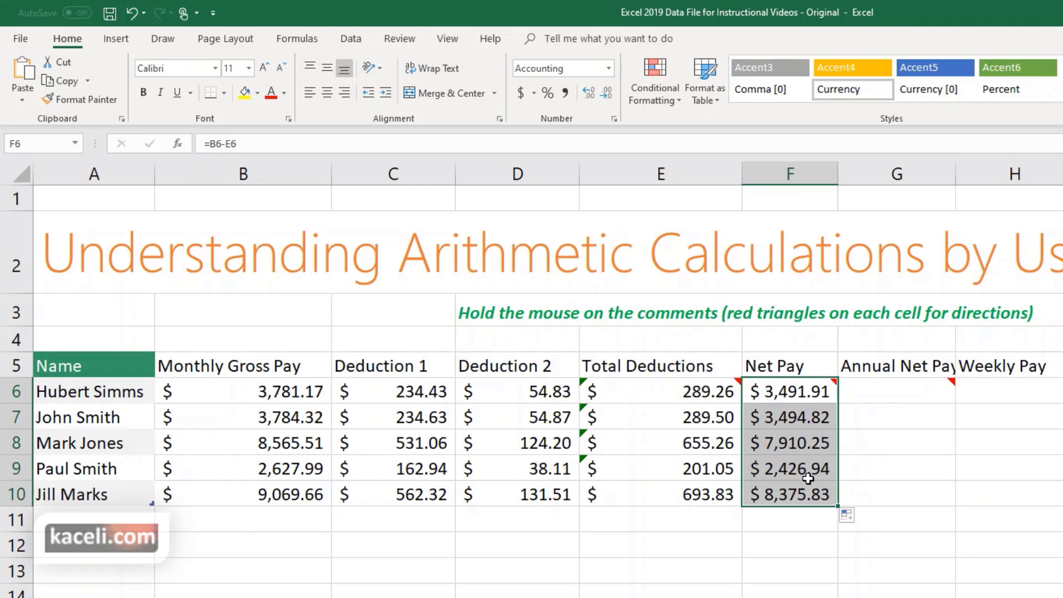
Enter =F6*12 in G6 for an Annual Net Pay of 41,902.92
{"action": "left_click", "coordinate": [887, 396]}
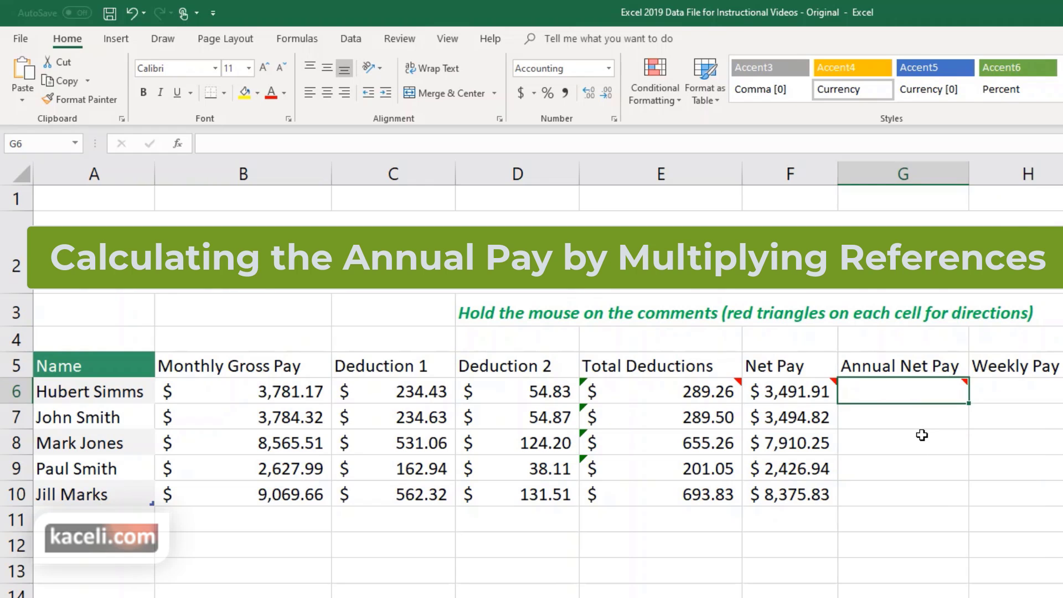
{"action": "type", "text": "="}
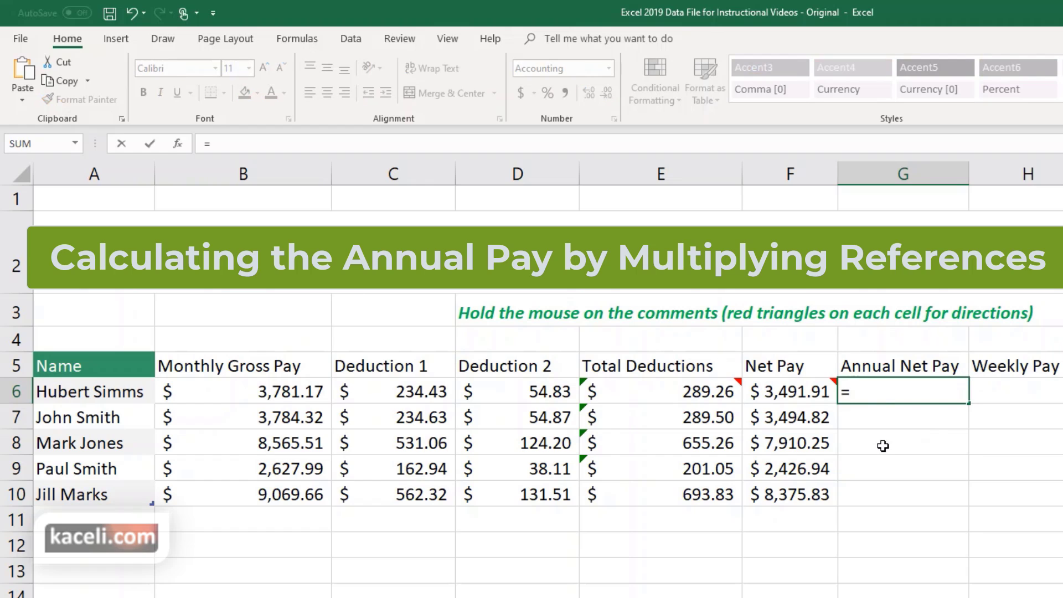
{"action": "left_click", "coordinate": [801, 397]}
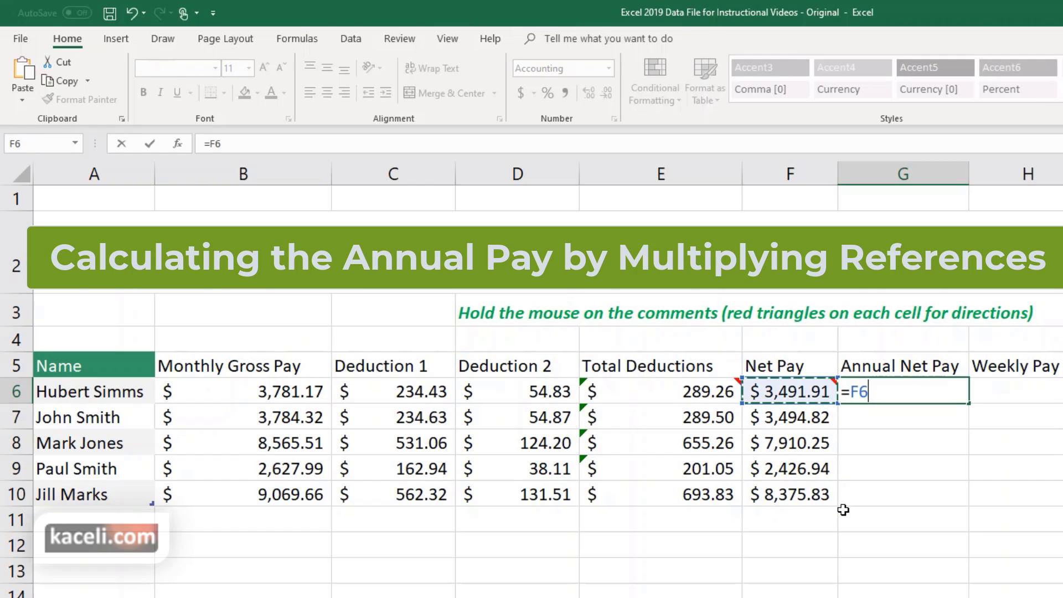
{"action": "type", "text": "*"}
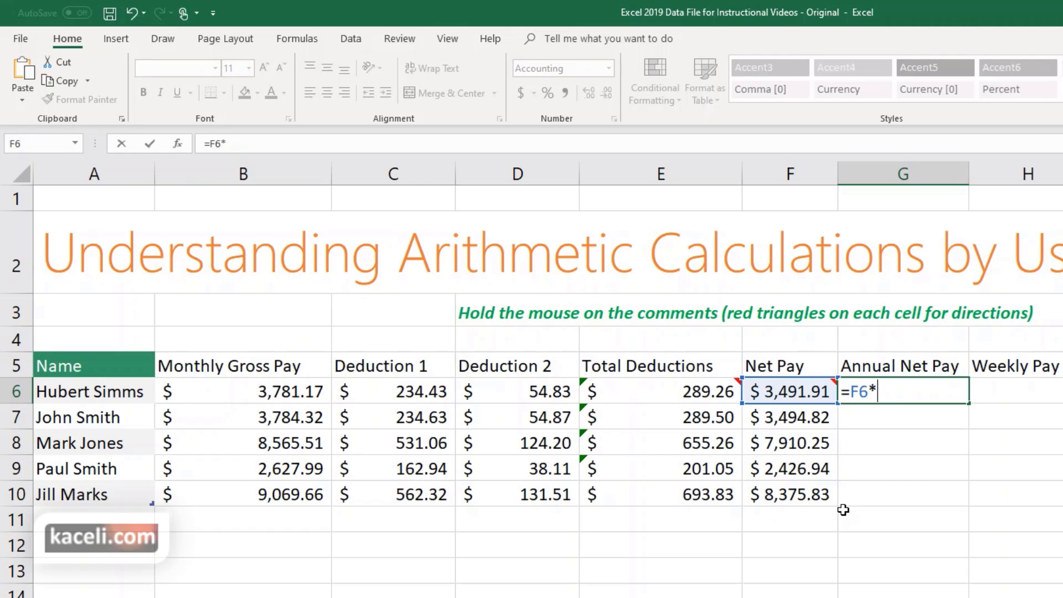
{"action": "type", "text": "12"}
{"action": "key", "text": "Return"}
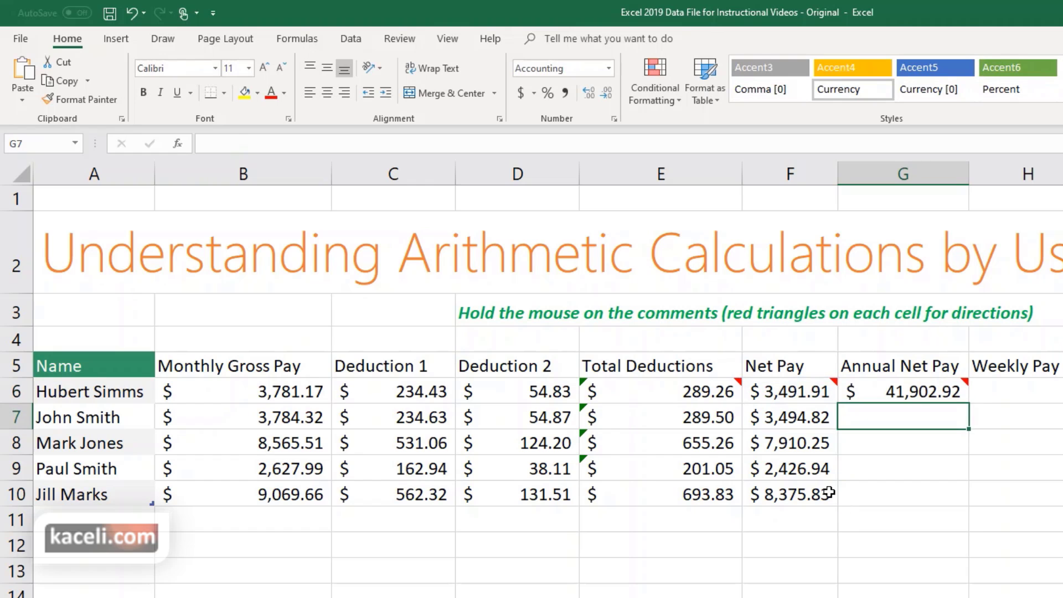
{"action": "mouse_move", "coordinate": [888, 393]}
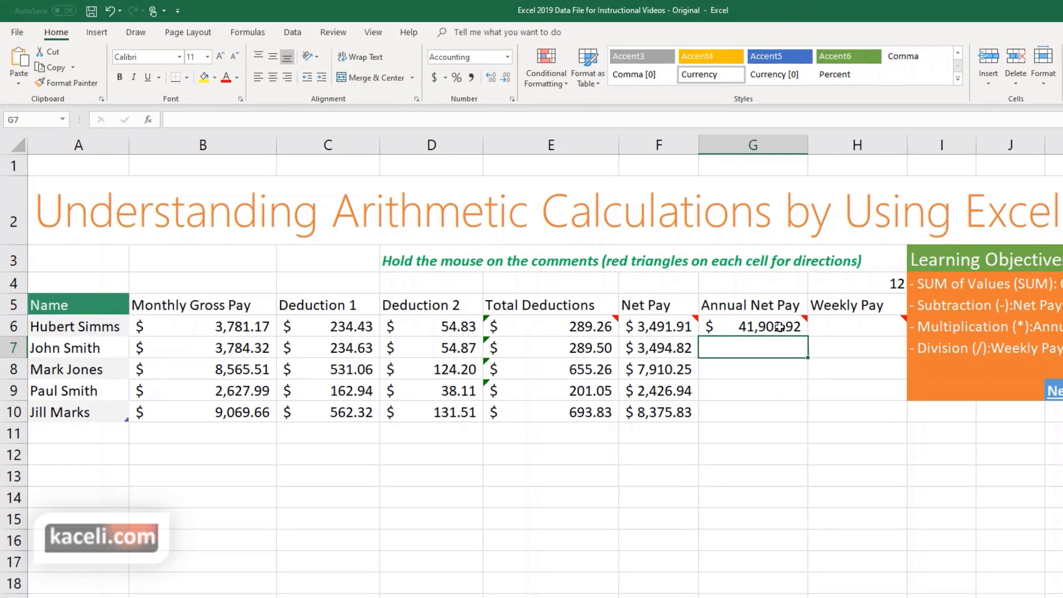
Enter =F7*H4 in G7, multiplying by the 12 in H4, giving 41,937.84
{"action": "type", "text": "="}
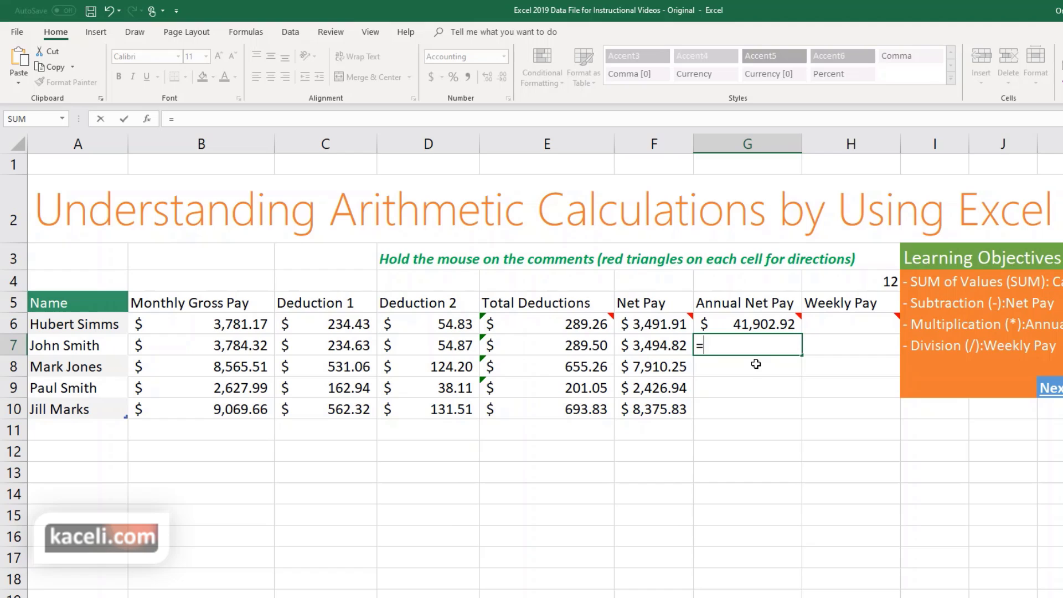
{"action": "left_click", "coordinate": [662, 343]}
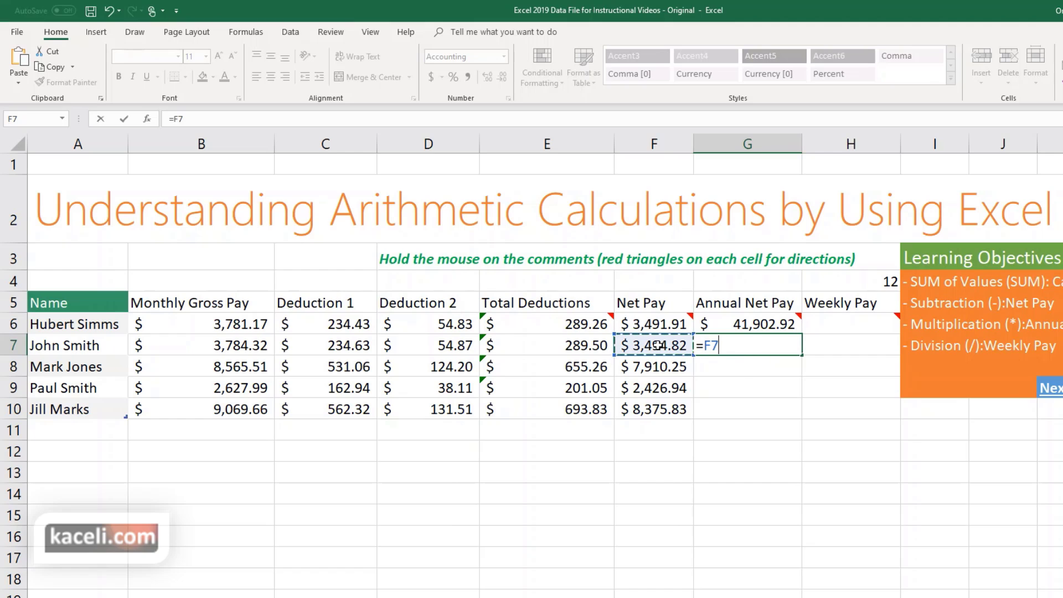
{"action": "type", "text": "*"}
{"action": "left_click", "coordinate": [873, 283]}
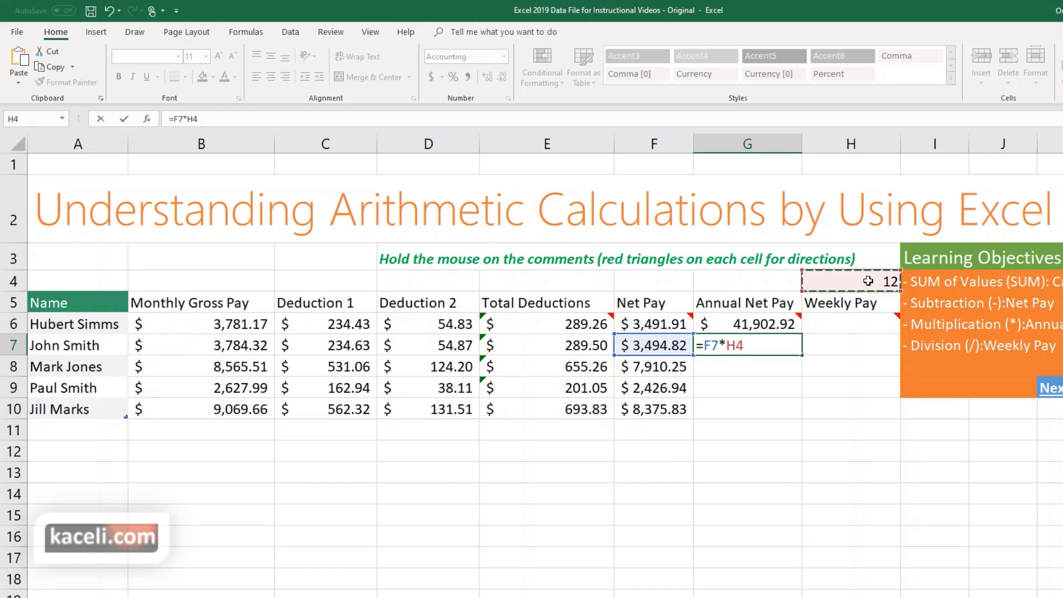
{"action": "key", "text": "Return"}
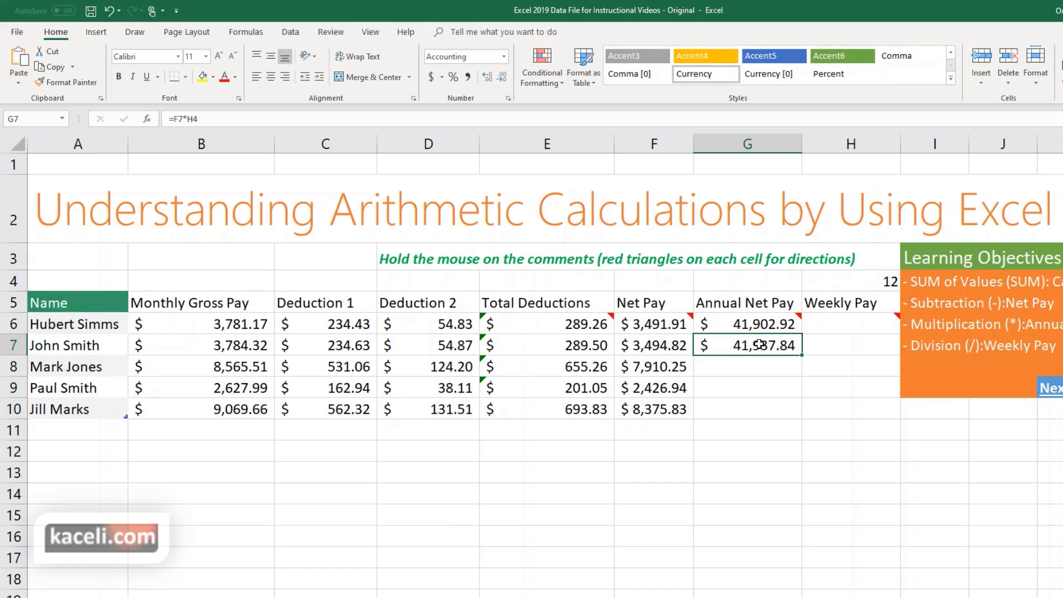
{"action": "left_click", "coordinate": [886, 284]}
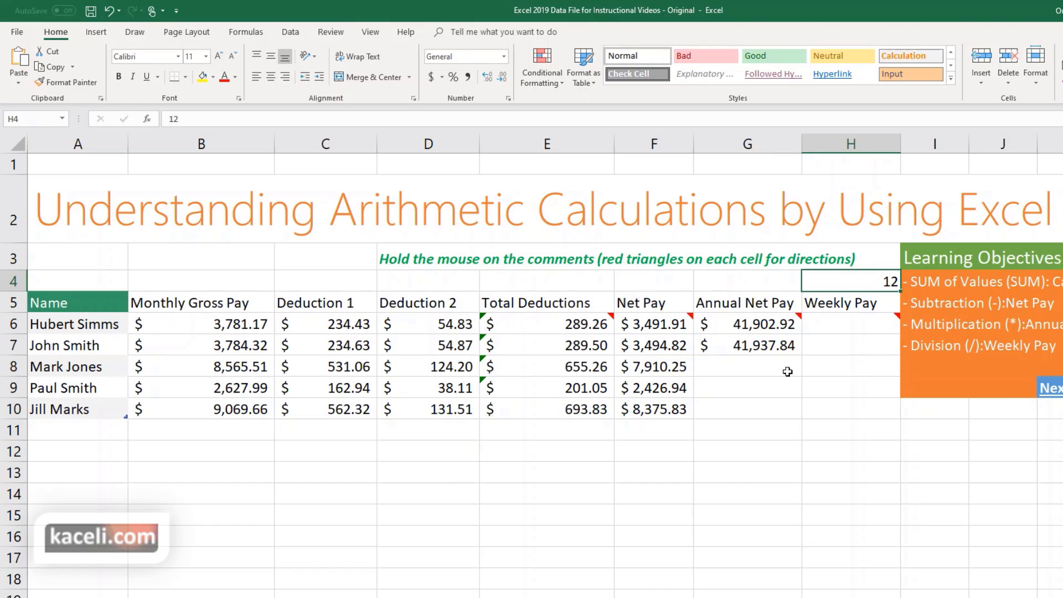
Change H4's month count to 24, then 6, and check G7 recalculates to 20,968.92
{"action": "type", "text": "24"}
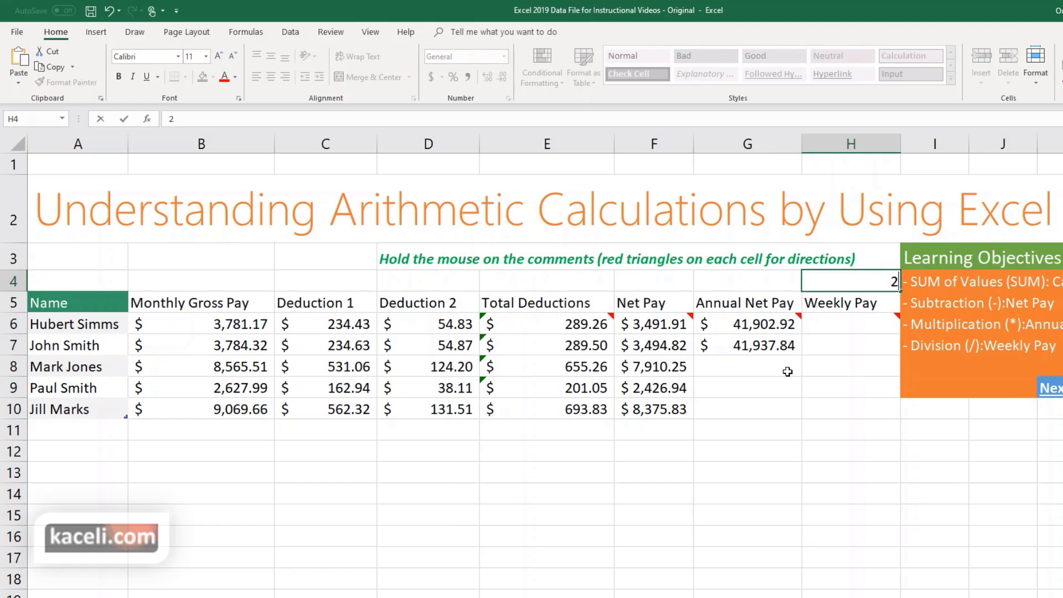
{"action": "key", "text": "Return"}
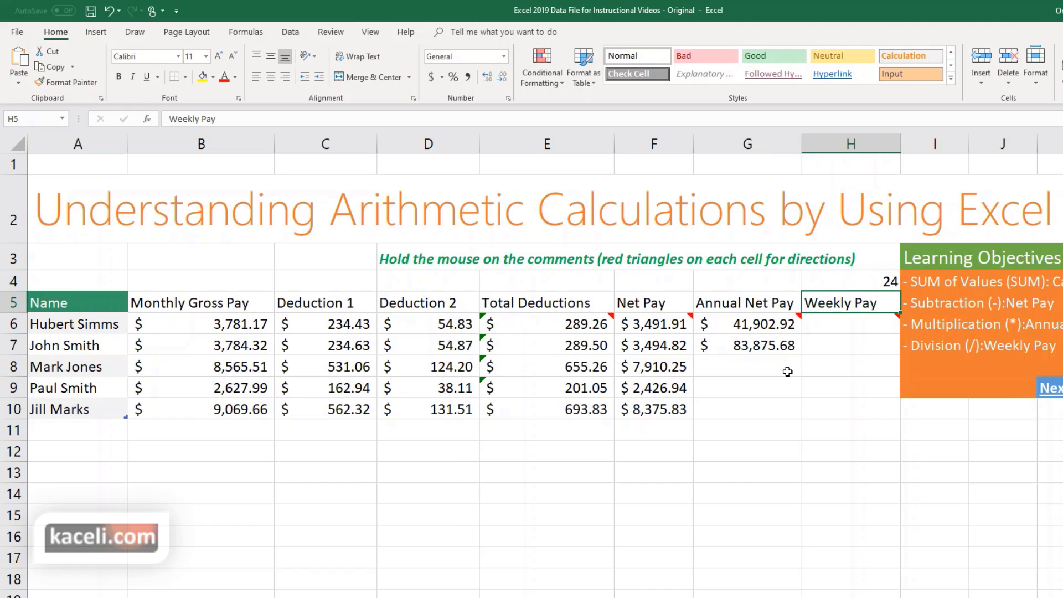
{"action": "left_click", "coordinate": [776, 345]}
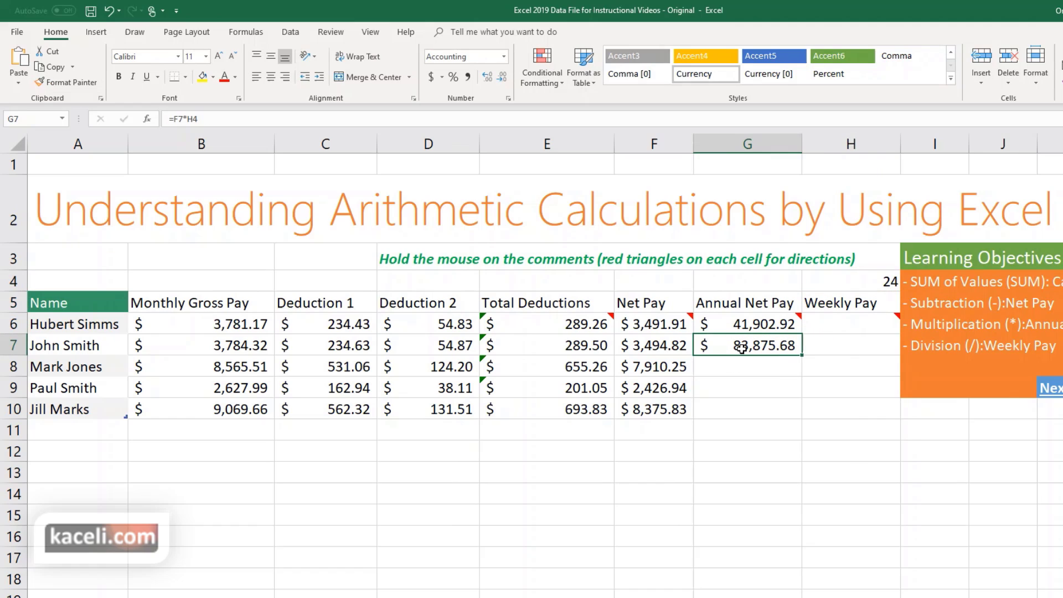
{"action": "left_click", "coordinate": [881, 288]}
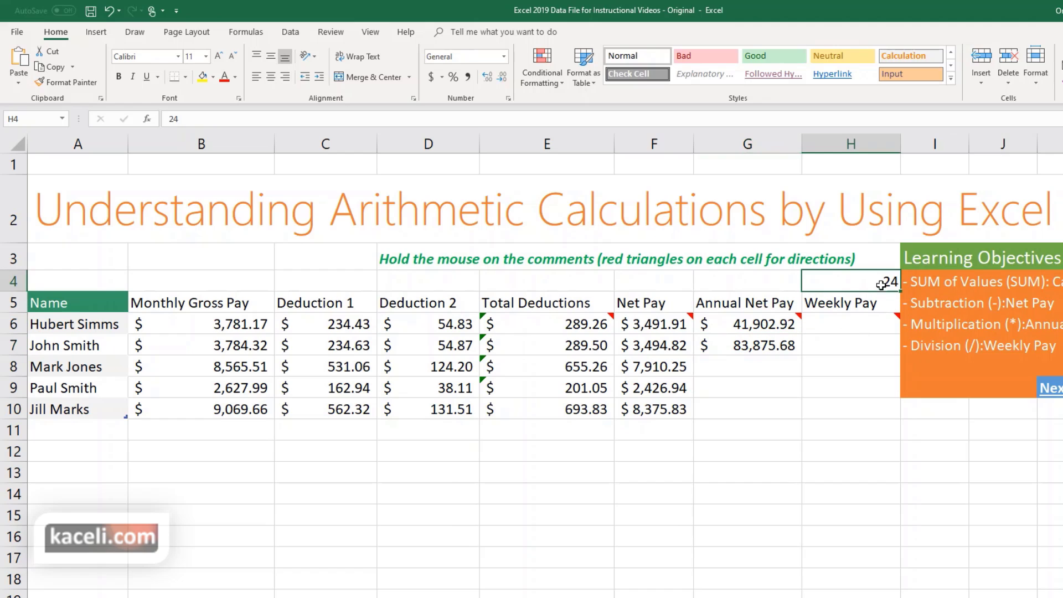
{"action": "type", "text": "6"}
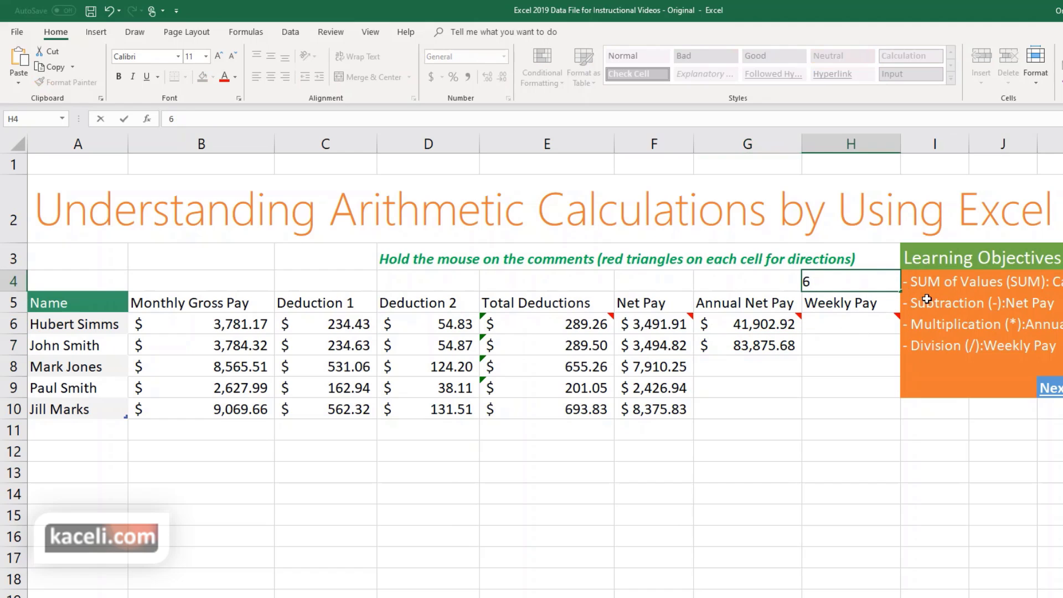
{"action": "key", "text": "Return"}
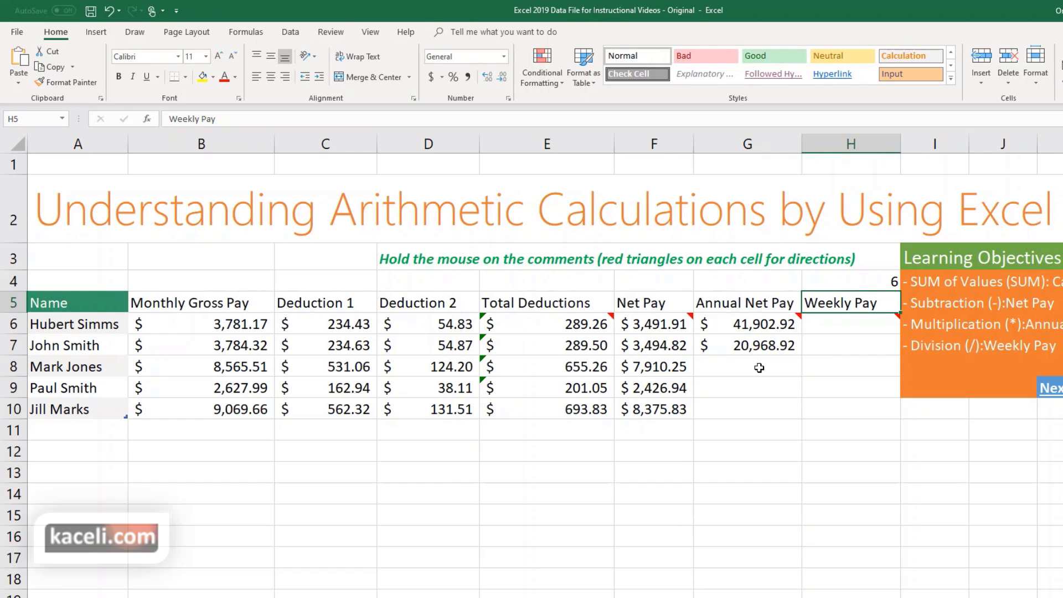
{"action": "left_click", "coordinate": [749, 341]}
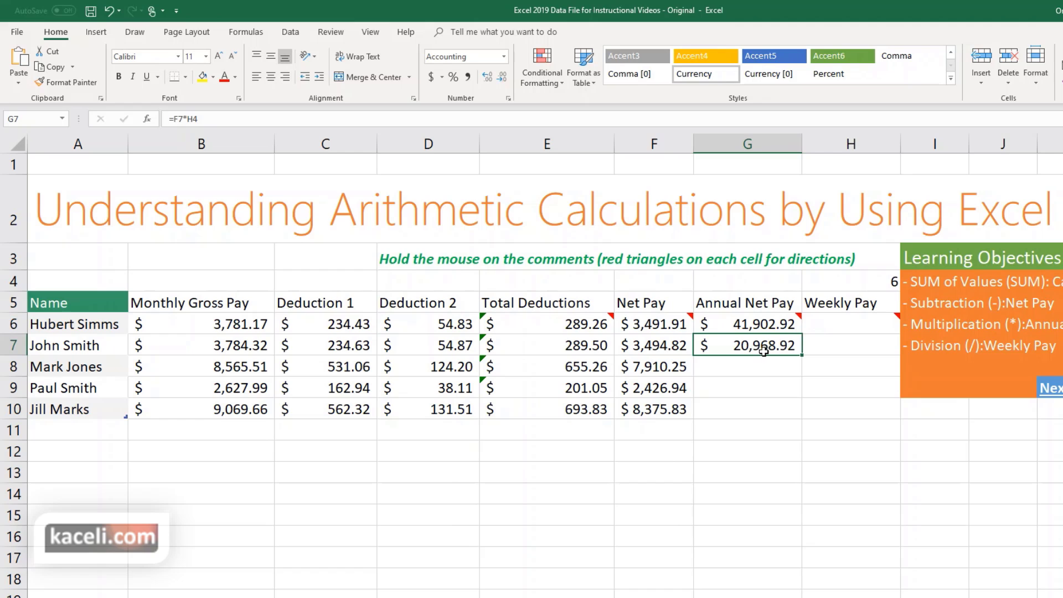
Clear G7 and fill G6's =F6*12 formula down through G10
{"action": "key", "text": "Delete"}
{"action": "left_click", "coordinate": [776, 325]}
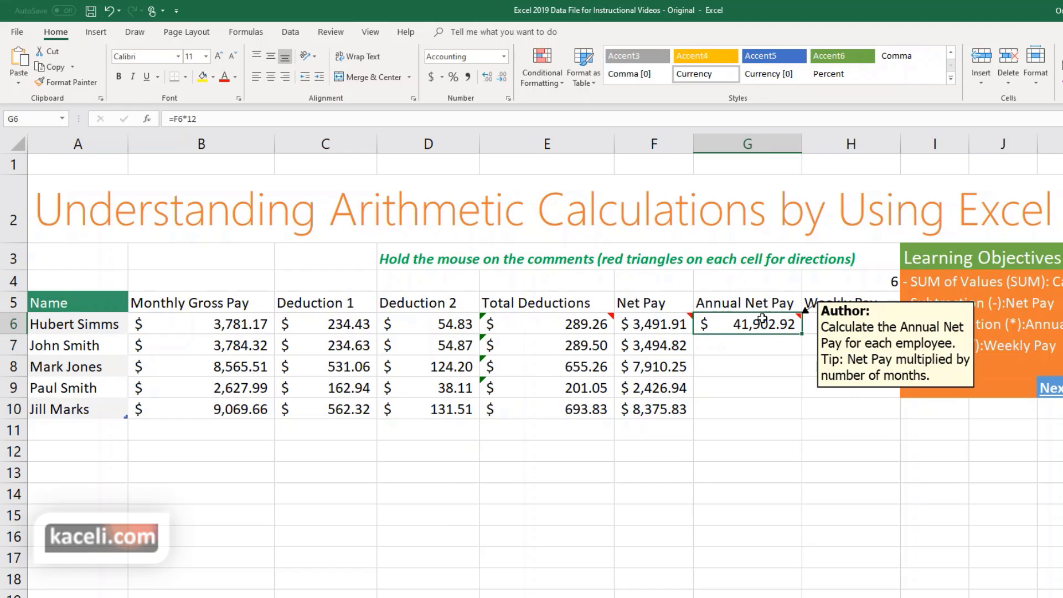
{"action": "left_click", "coordinate": [204, 118]}
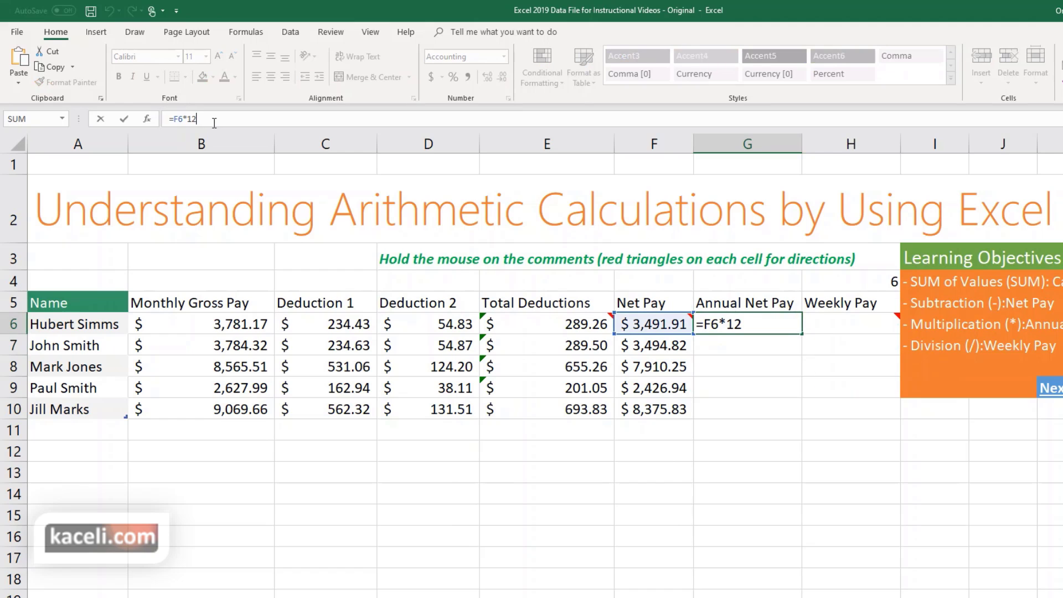
{"action": "key", "text": "ctrl+Return"}
{"action": "double_click", "coordinate": [802, 334]}
Check the Net Pay formula in F6 and select H6 for Weekly Pay
{"action": "left_click", "coordinate": [825, 324]}
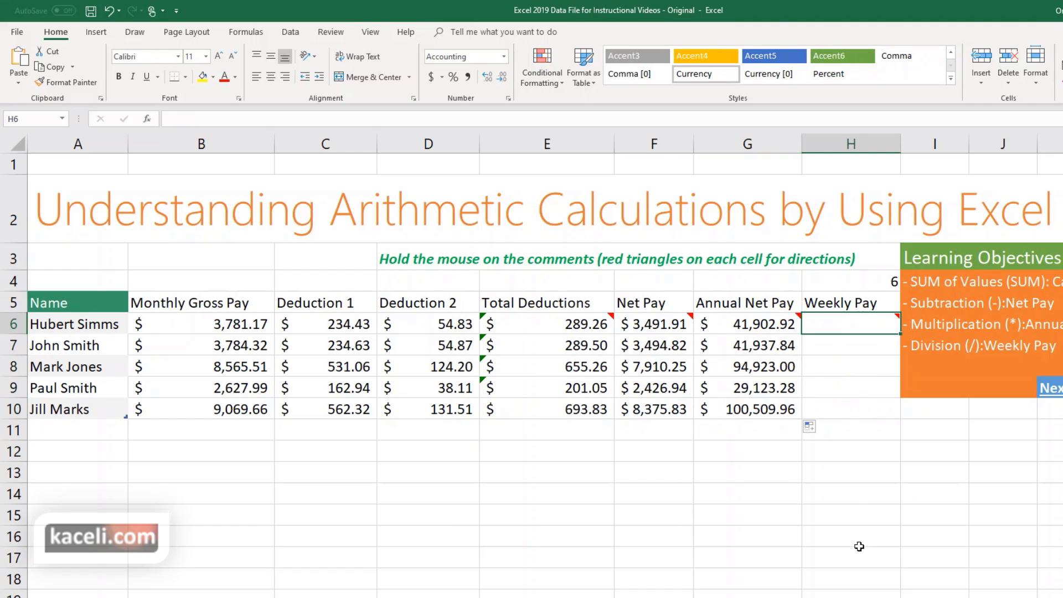
{"action": "mouse_move", "coordinate": [771, 330]}
{"action": "left_click", "coordinate": [662, 328]}
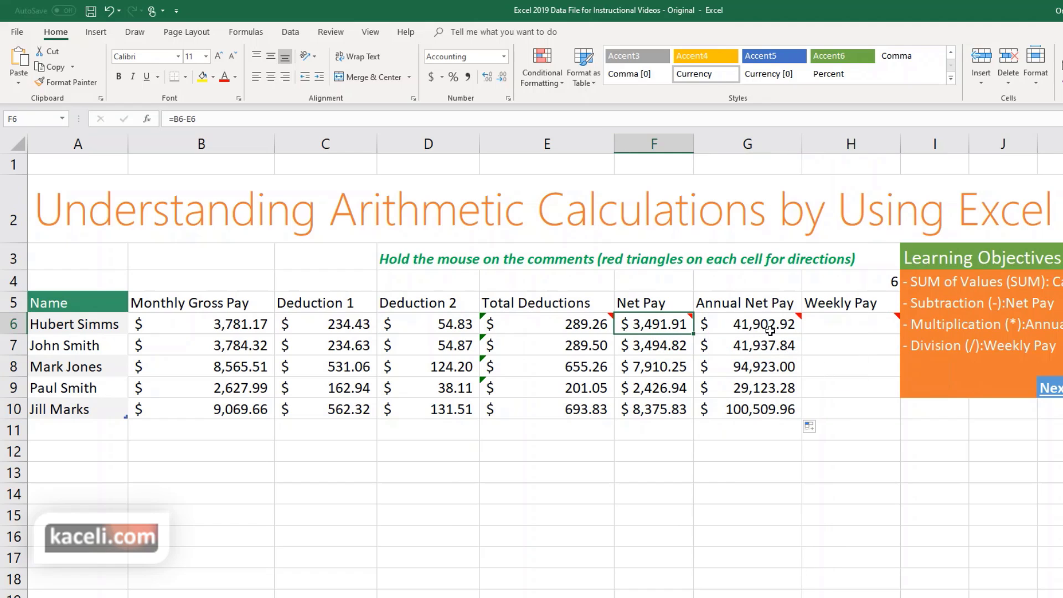
{"action": "left_click", "coordinate": [847, 330]}
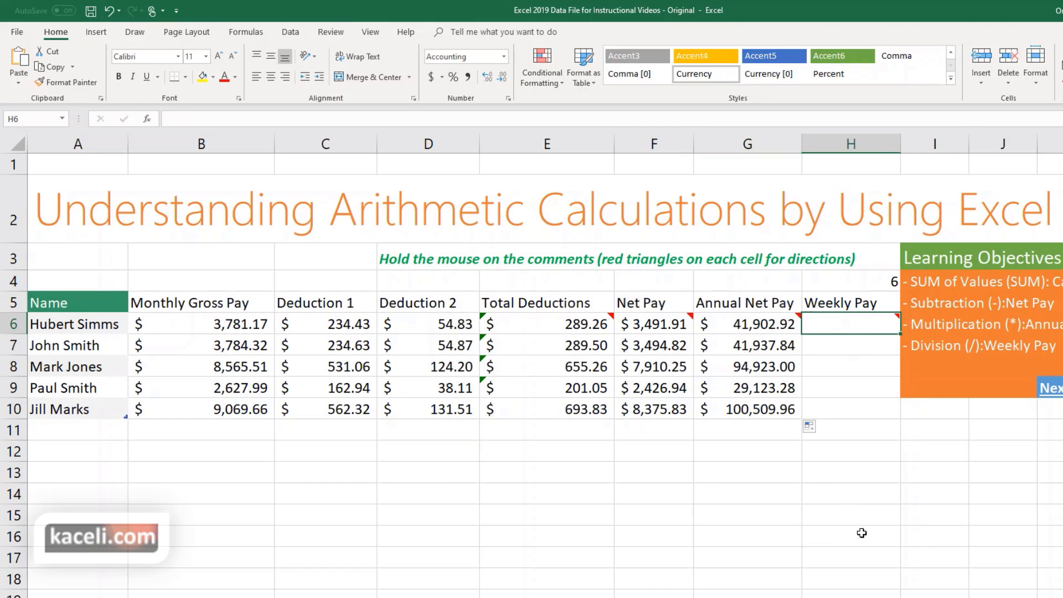
Enter =G6/52 in H6 for a weekly pay of 805.83
{"action": "type", "text": "="}
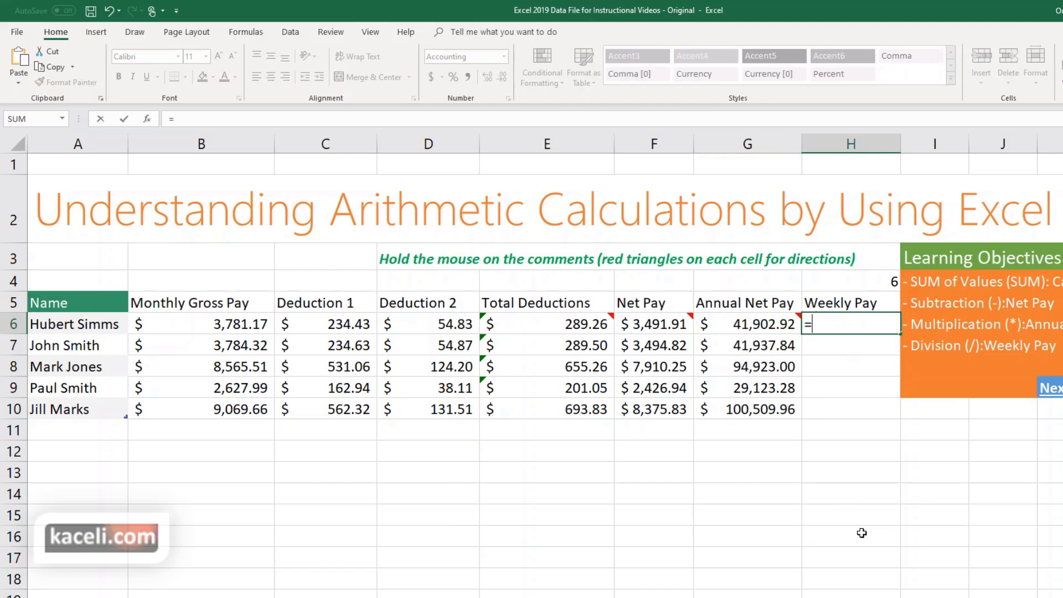
{"action": "left_click", "coordinate": [752, 331]}
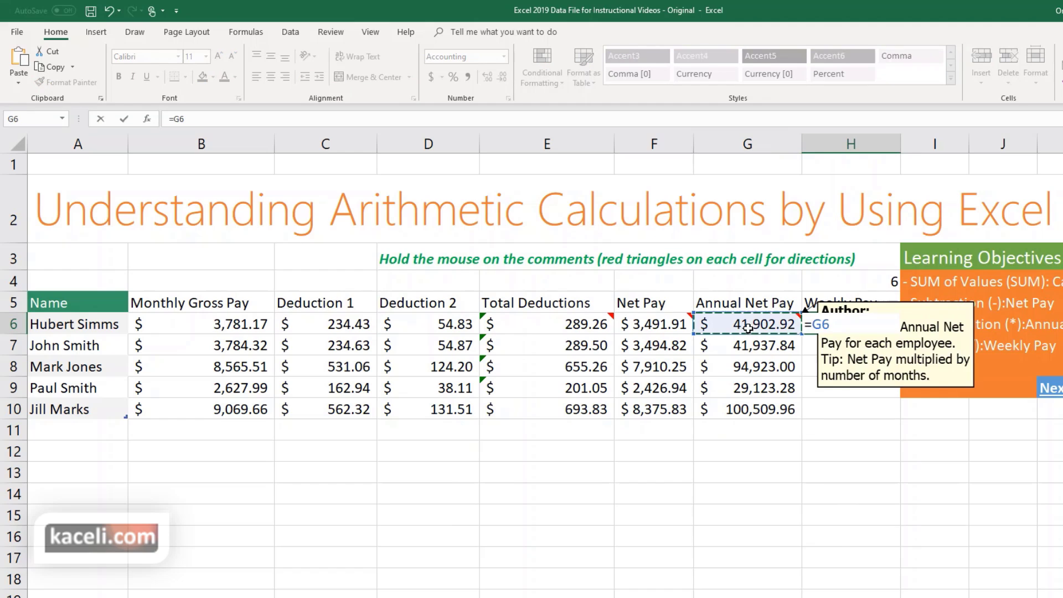
{"action": "type", "text": "/"}
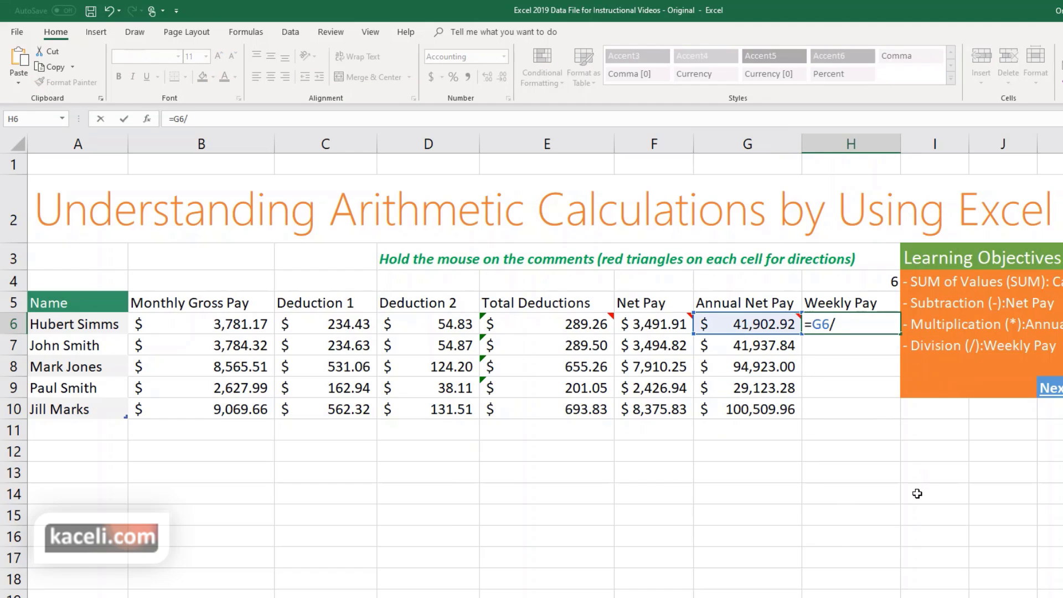
{"action": "type", "text": "52"}
{"action": "key", "text": "Return"}
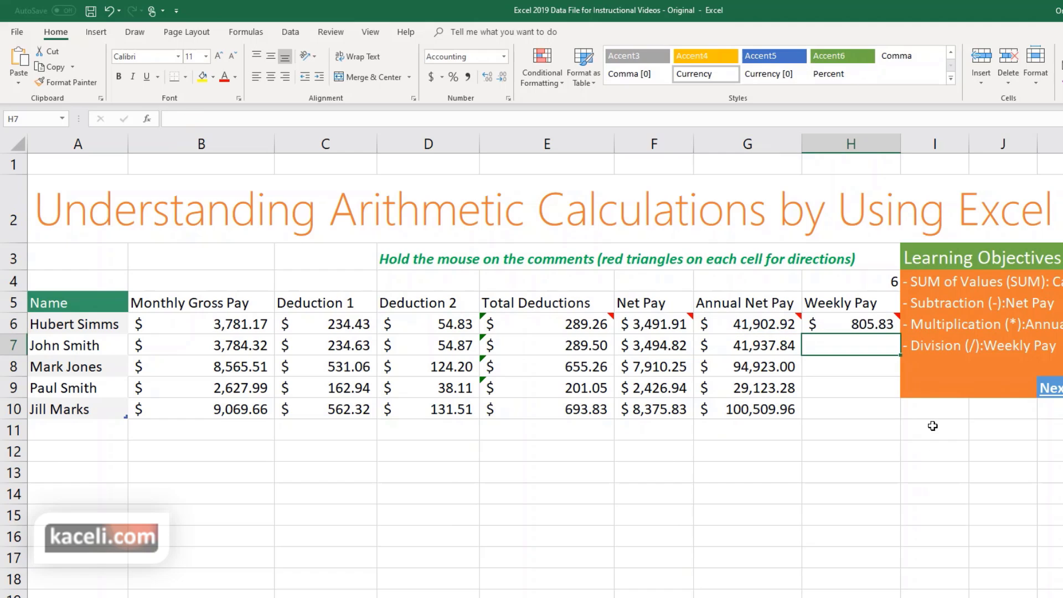
{"action": "left_click", "coordinate": [858, 327]}
Fill the =G6/52 formula down to H10 and check the formulas in G8 and H9
{"action": "left_click_drag", "start_coordinate": [901, 335], "coordinate": [901, 418]}
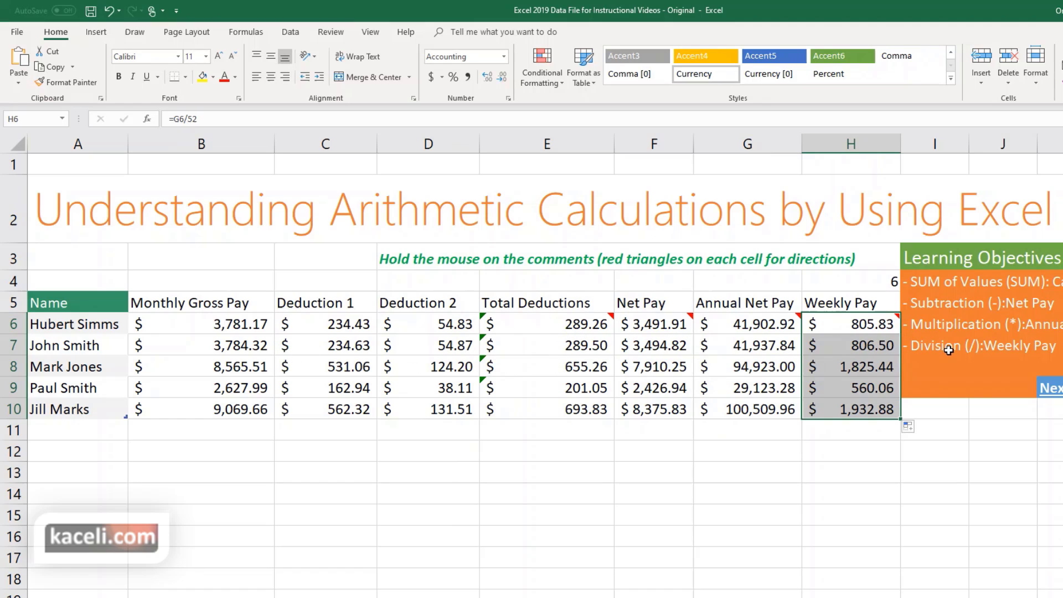
{"action": "left_click", "coordinate": [791, 366]}
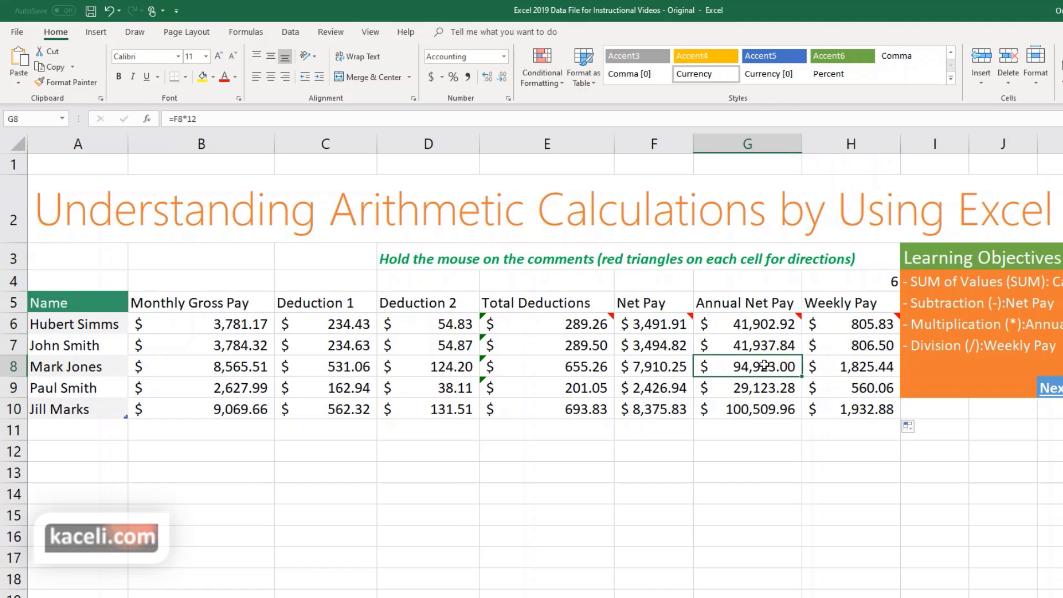
{"action": "left_click", "coordinate": [857, 387]}
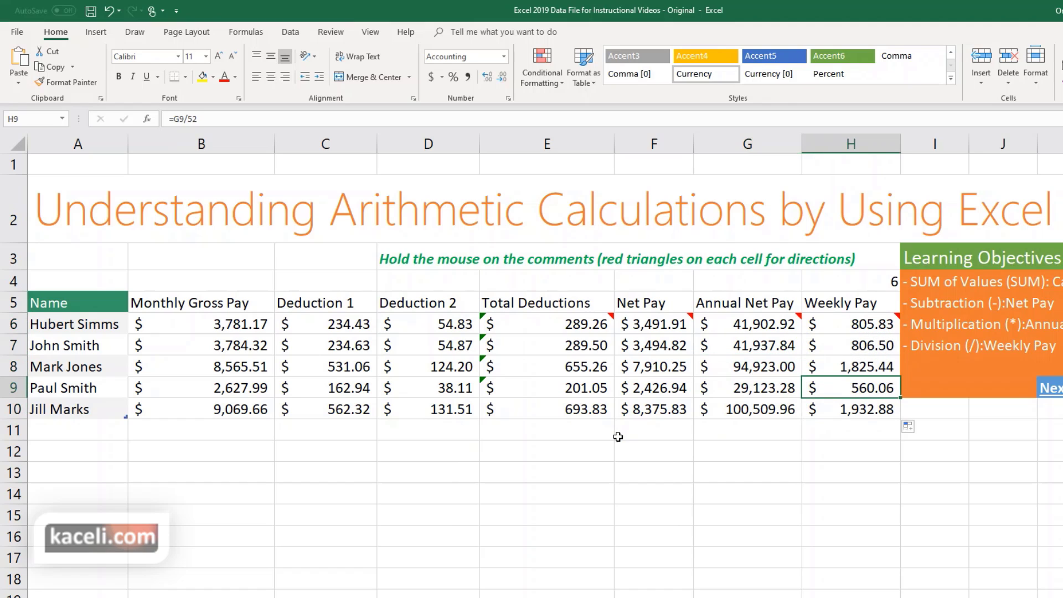